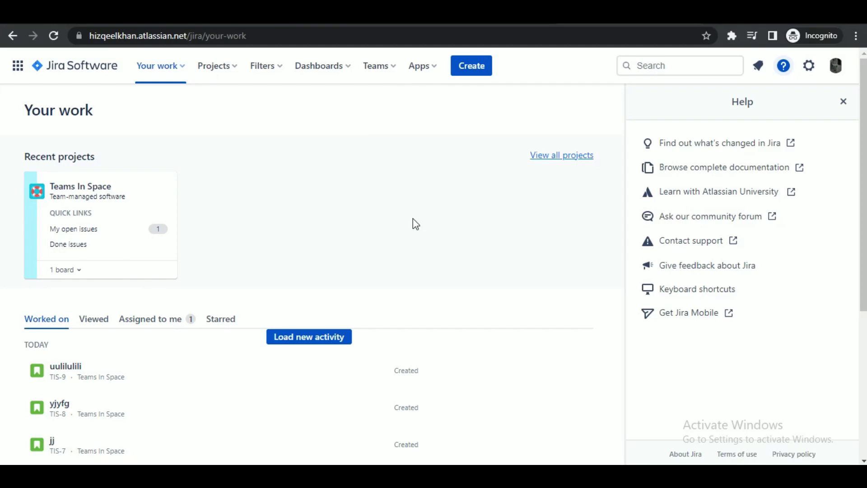
Step: Open the Teams In Space project to reach its TIS Sprint 3 board
click(89, 189)
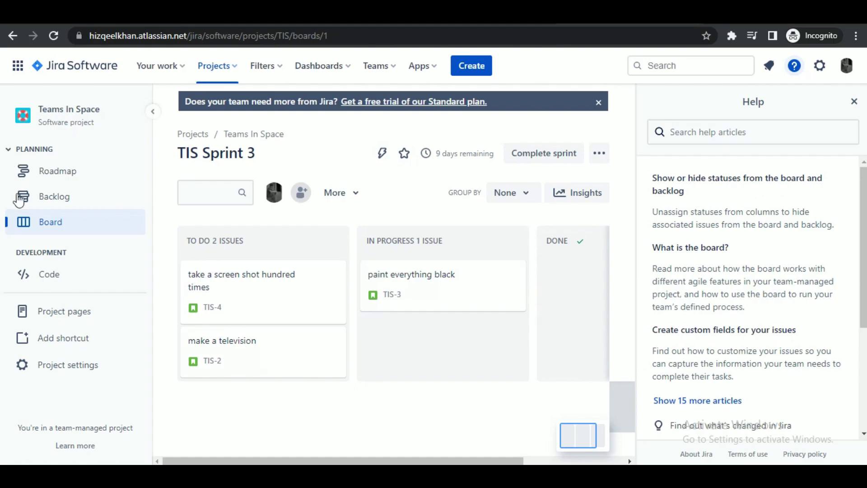
Step: Switch the Teams In Space project to its Backlog view
click(65, 204)
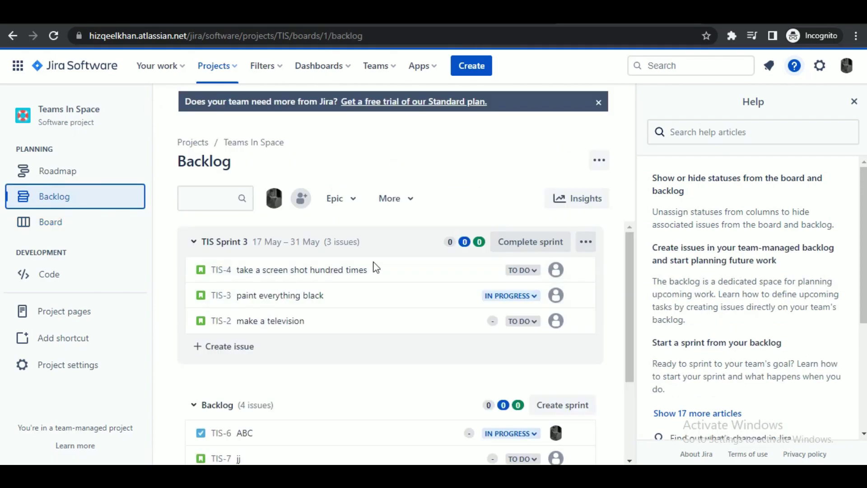
scroll(327, 248, down, 2)
scroll(325, 248, up, 2)
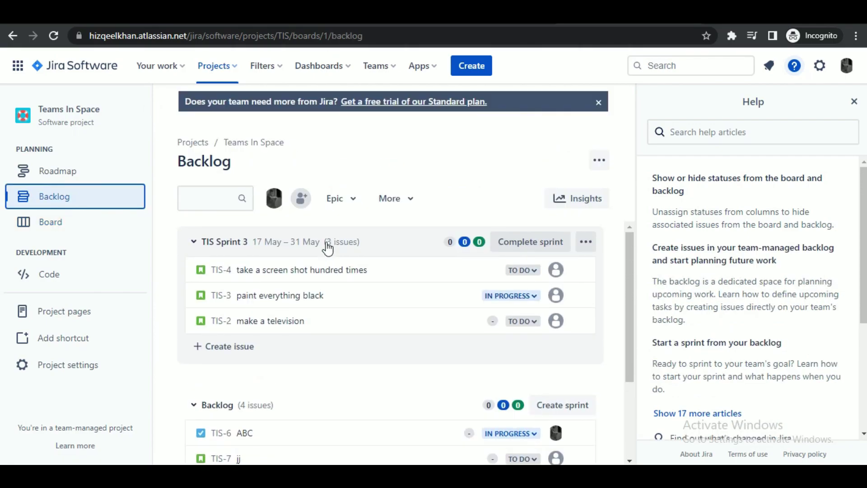
scroll(289, 378, down, 3)
scroll(289, 377, up, 3)
scroll(290, 380, down, 1)
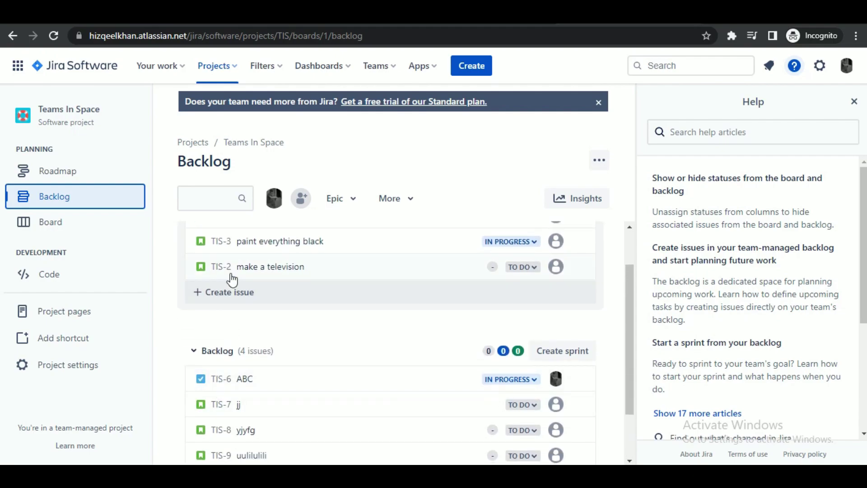
Step: Move TIS-2 'make a television' from TIS Sprint 3 to the top of the Backlog
click(353, 268)
drag(353, 268, 348, 386)
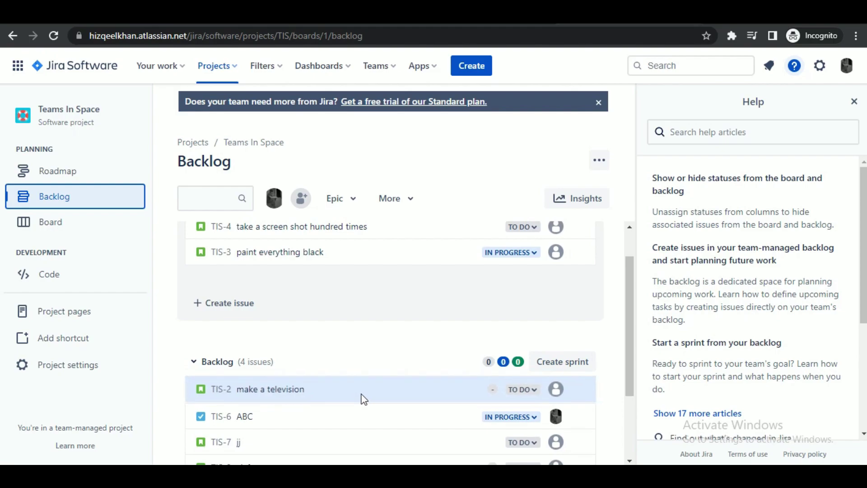
drag(348, 386, 360, 397)
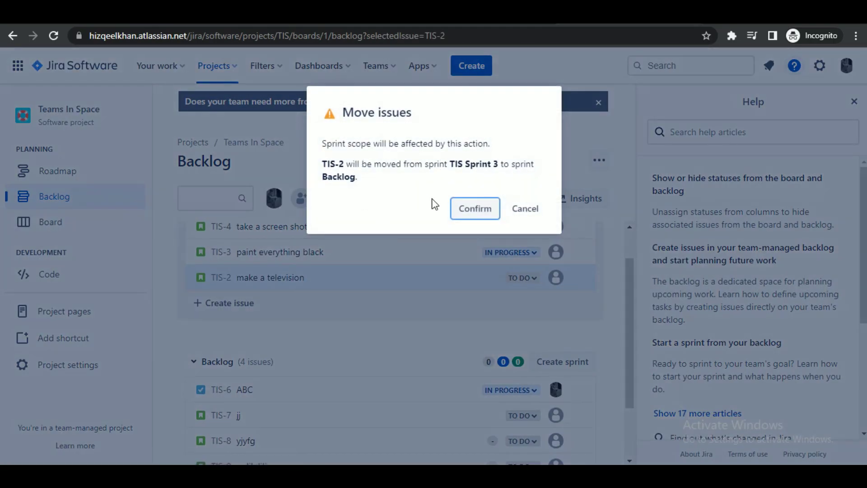
click(479, 214)
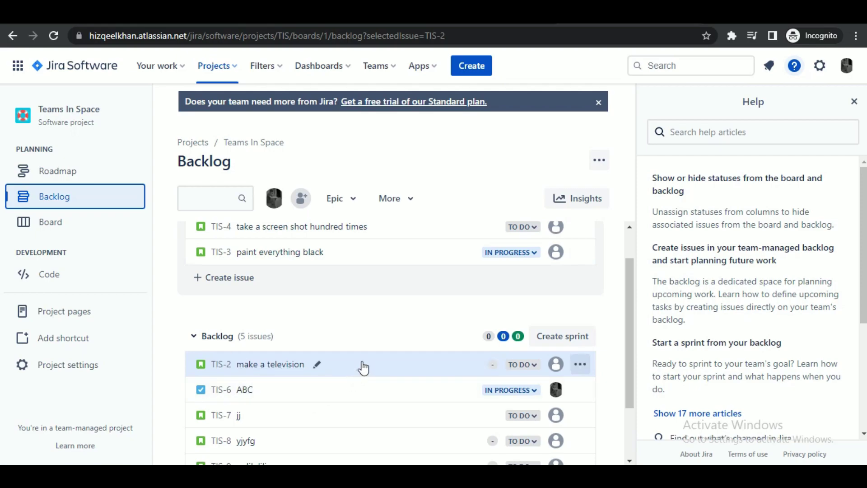
Step: Return TIS-2 'make a television' from the Backlog to the top of TIS Sprint 3
drag(360, 365, 348, 275)
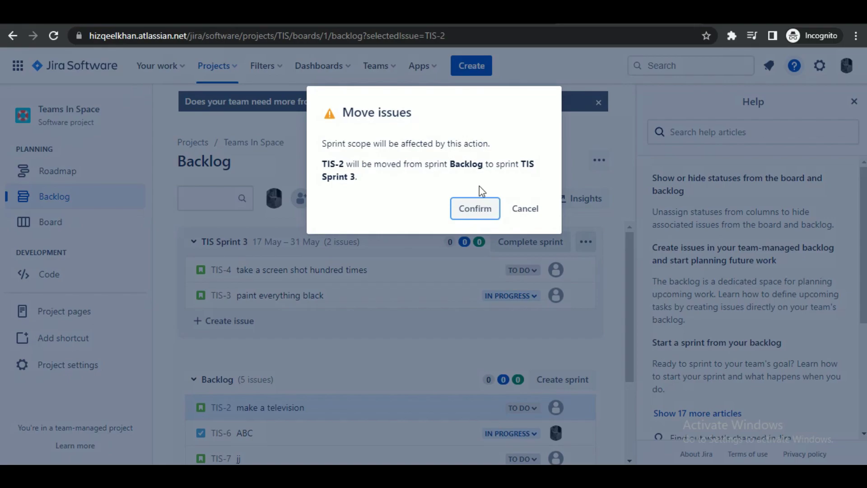
click(481, 211)
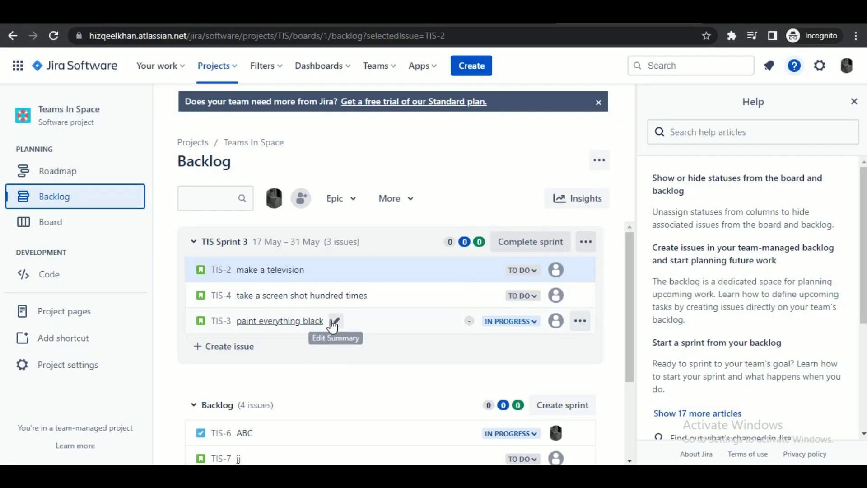